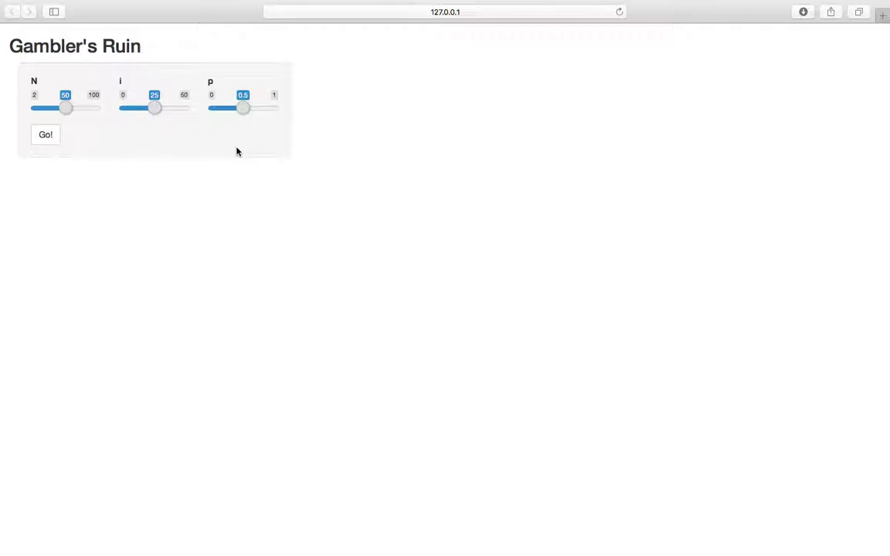
Play a game at N 50, i 25, p 0.5 and highlight the winning-probability sentence.
left_click(48, 145)
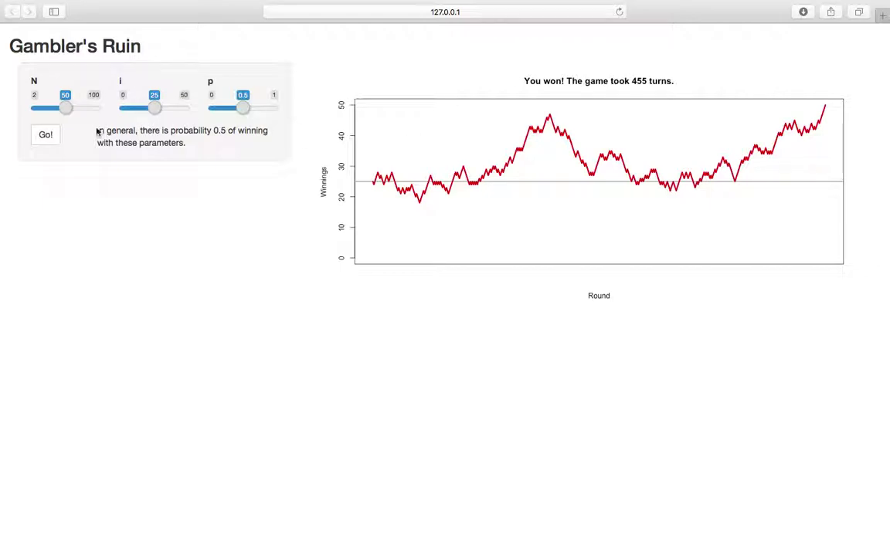
left_click_drag(97, 132, 184, 153)
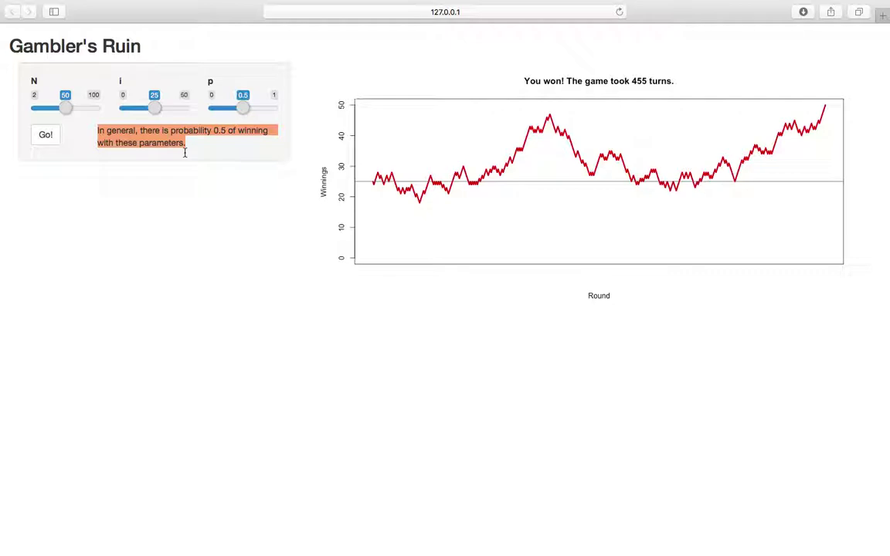
left_click(184, 156)
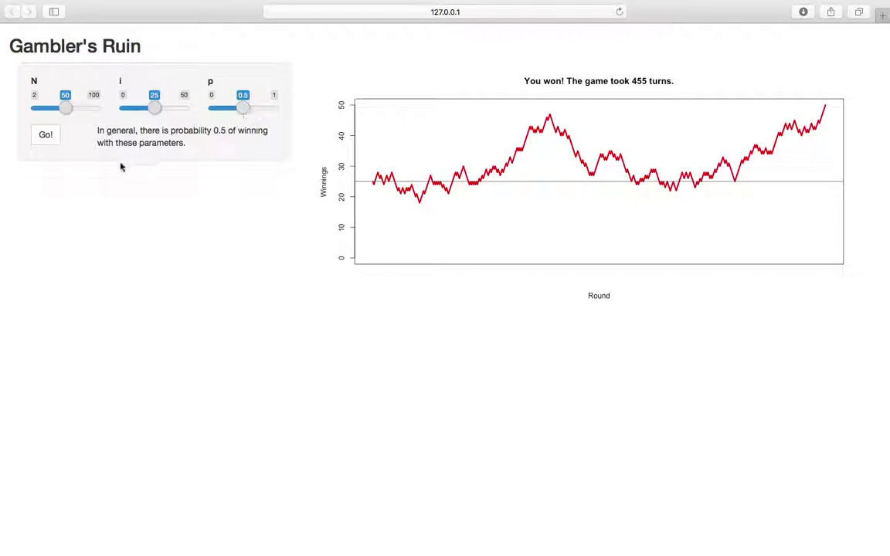
Replay eight more games with the same settings, ending on a 391-turn win.
left_click(52, 143)
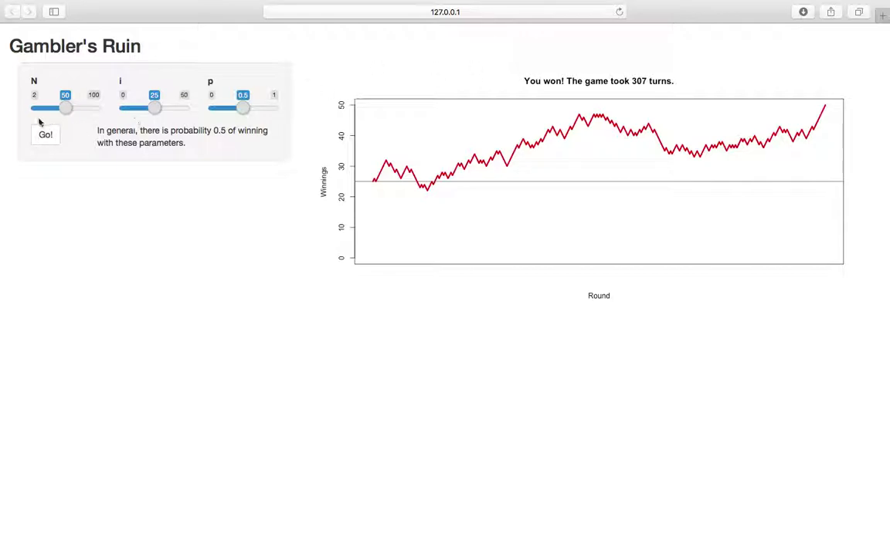
left_click(58, 140)
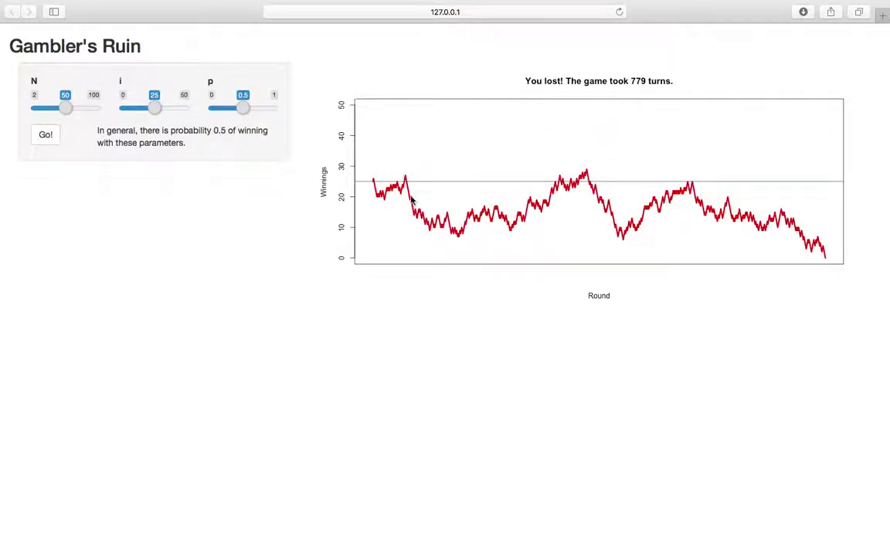
left_click(48, 136)
left_click(48, 136)
left_click(48, 136)
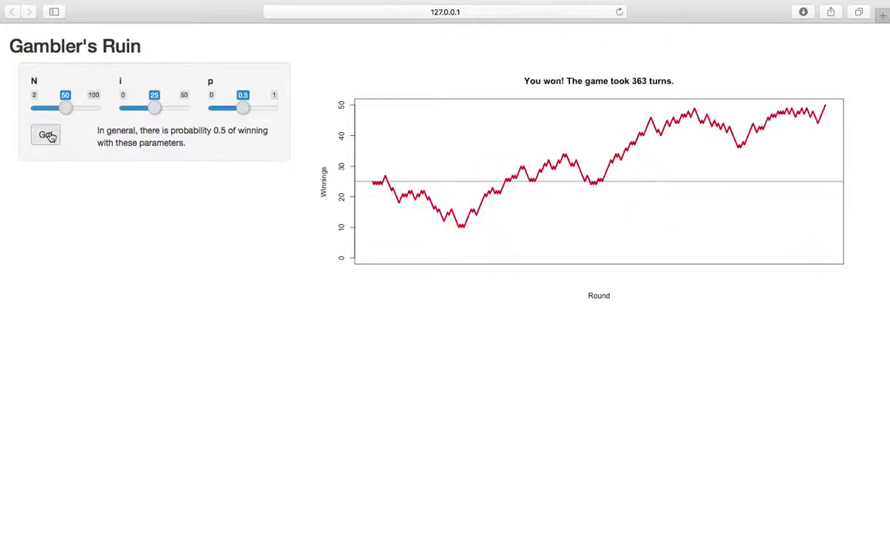
left_click(48, 136)
left_click(48, 136)
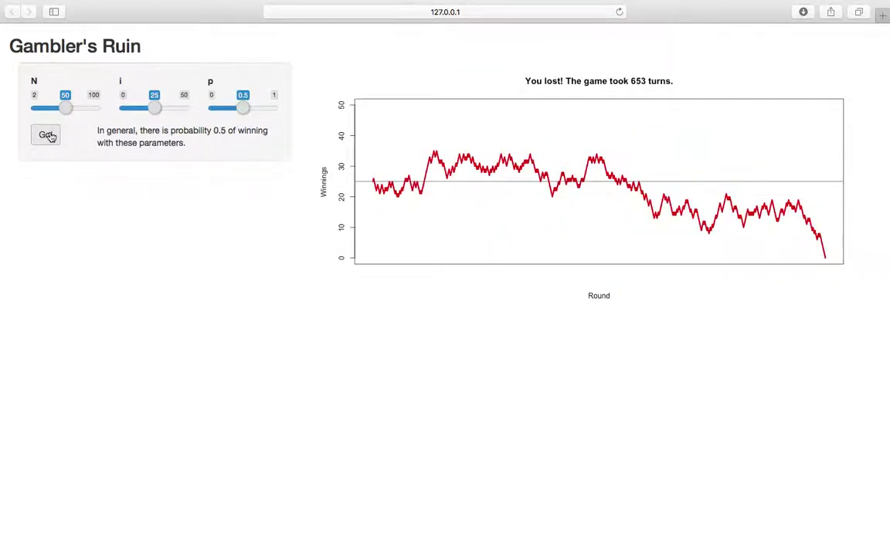
left_click(48, 136)
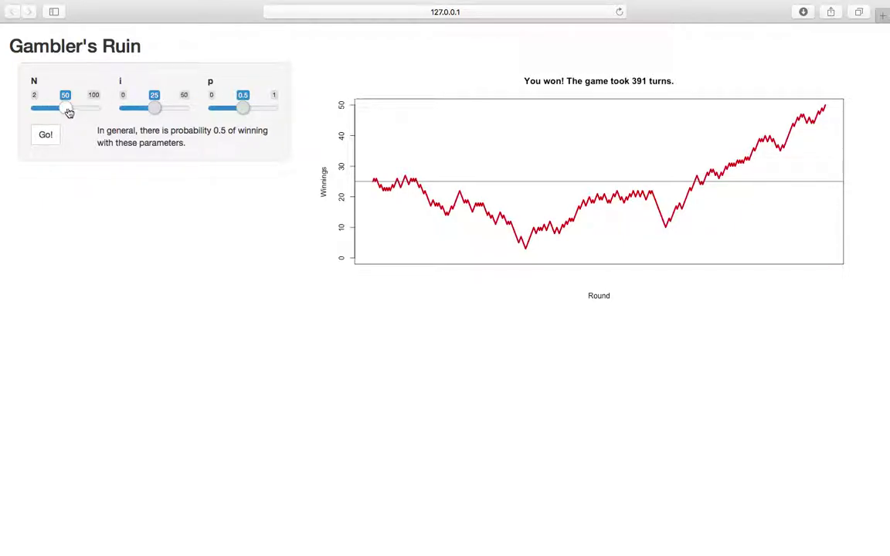
Lower N from 50 to 20 and highlight the updated winning-probability sentence.
left_click_drag(67, 112, 50, 113)
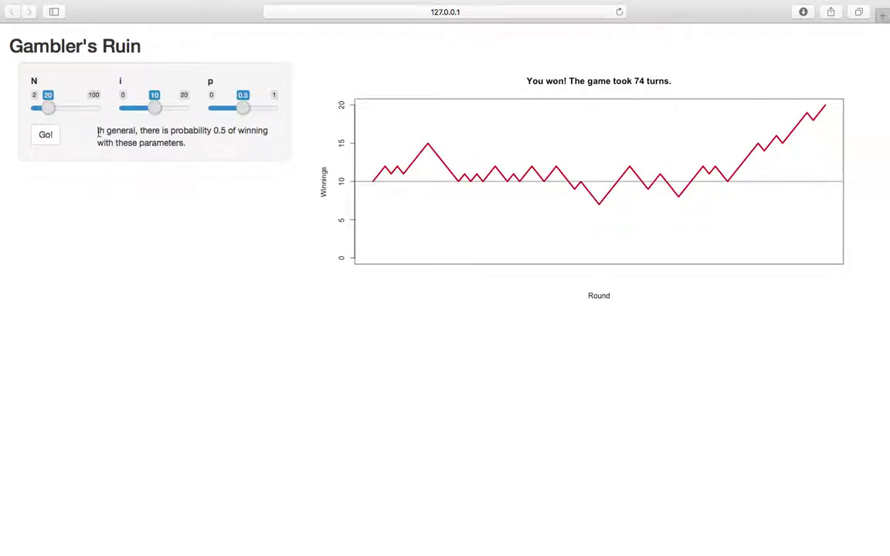
left_click_drag(95, 126, 188, 143)
left_click(189, 147)
Lower the starting amount i from 10 to 5 and highlight the 0.25 probability sentence.
left_click_drag(155, 111, 141, 110)
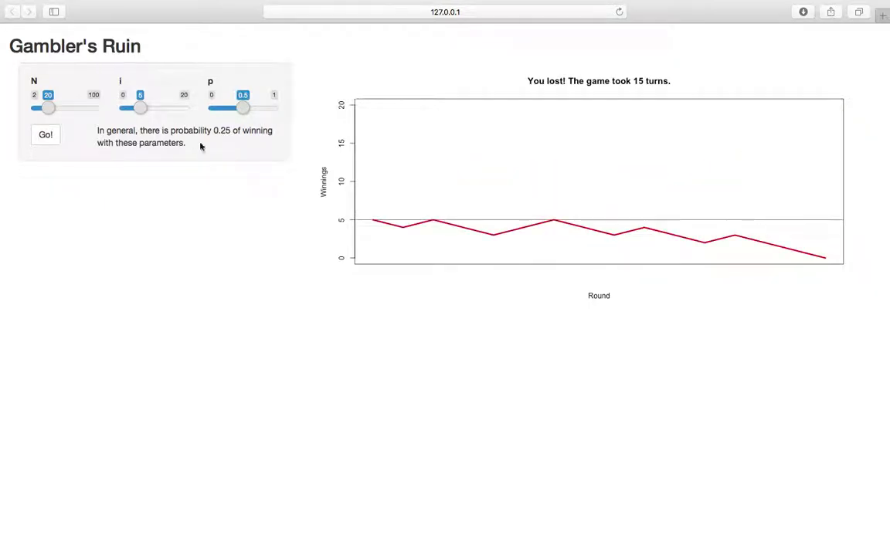
left_click_drag(187, 145, 97, 133)
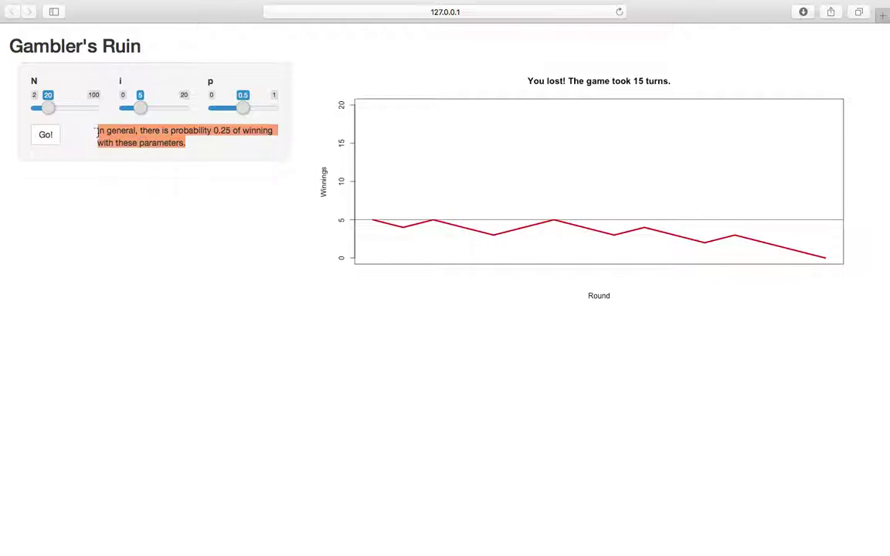
left_click(149, 147)
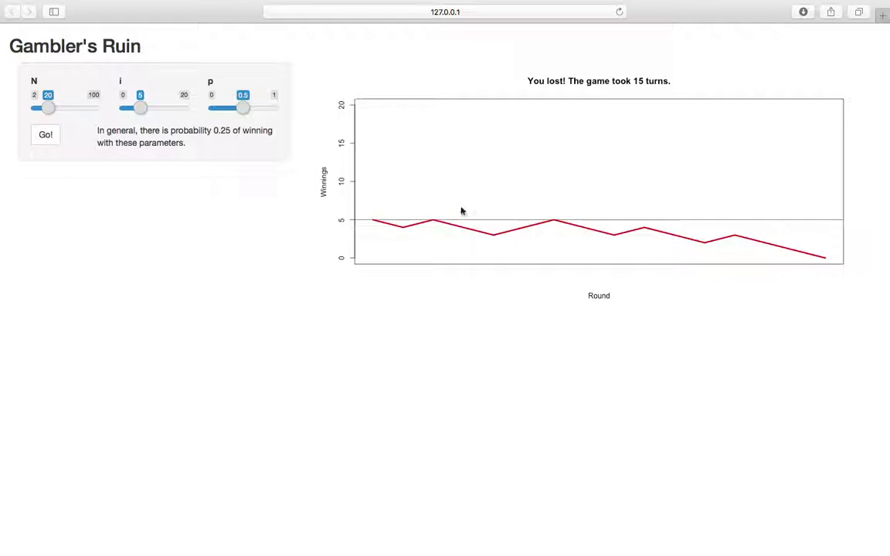
Play ten more games at N 20, i 5, ending with an 11-turn loss.
left_click(56, 136)
left_click(55, 135)
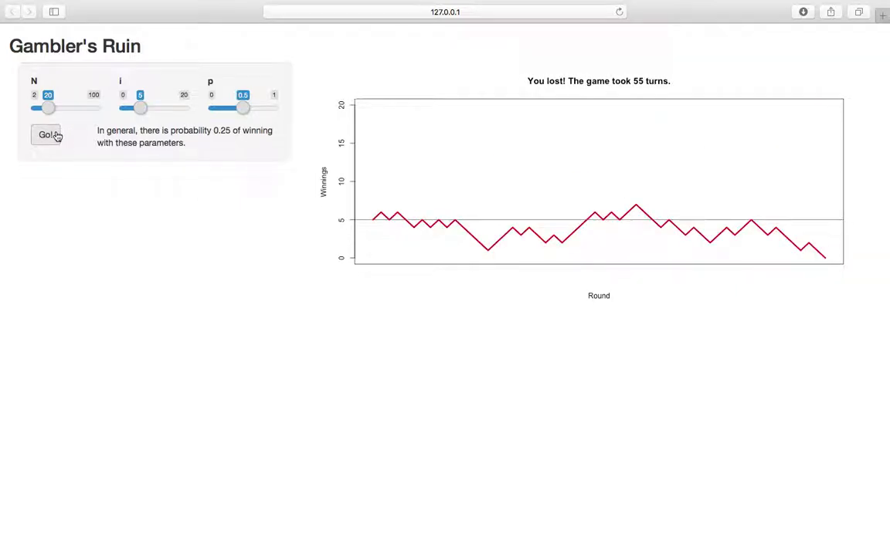
left_click(56, 135)
left_click(56, 135)
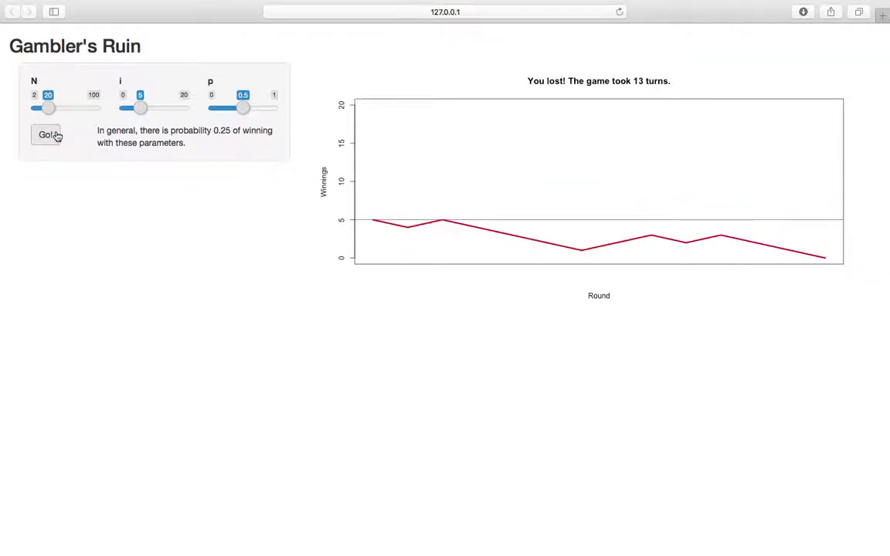
left_click(56, 135)
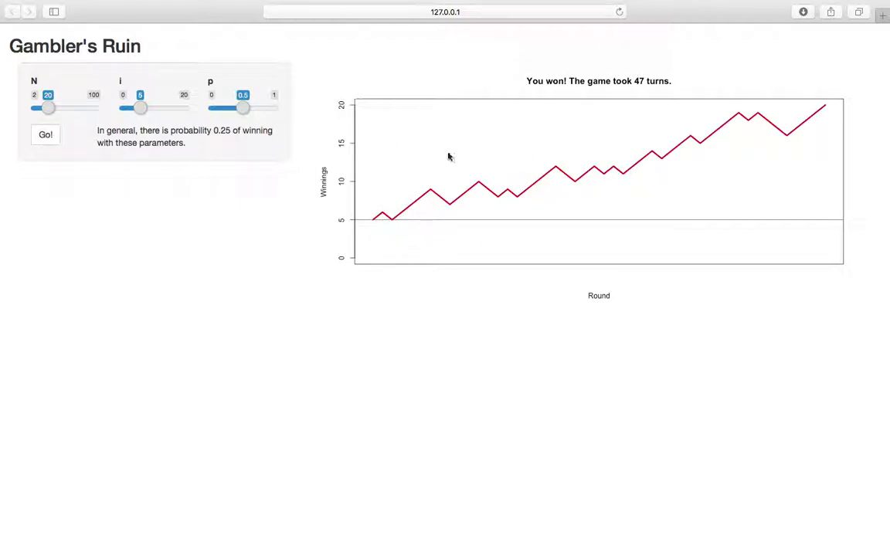
left_click(52, 141)
left_click(48, 141)
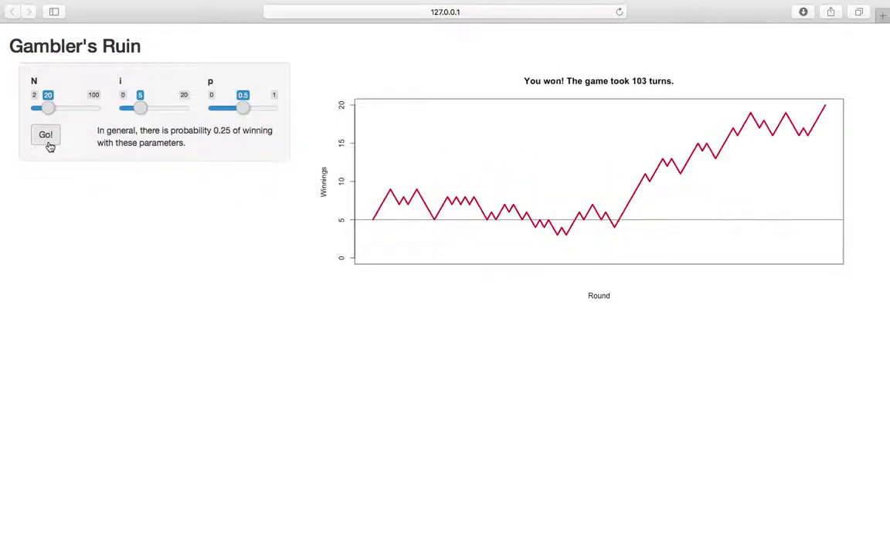
left_click(48, 141)
left_click(48, 141)
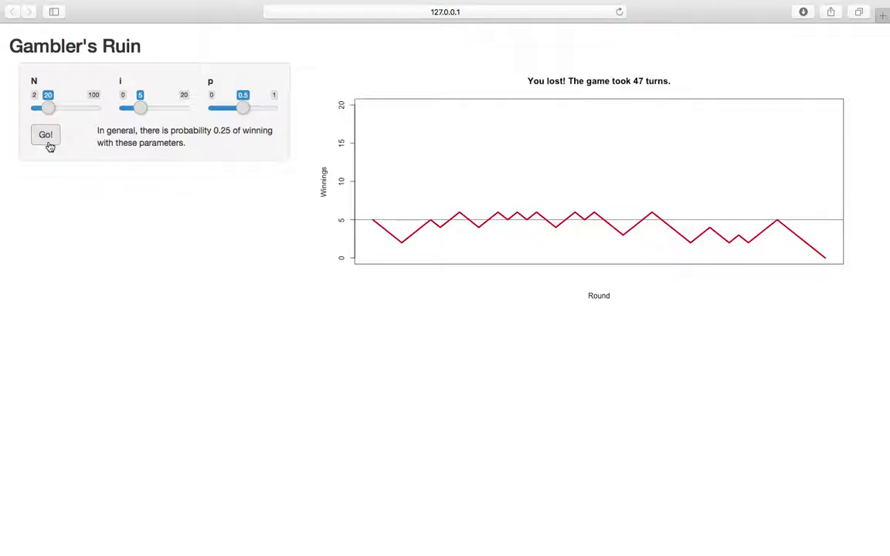
left_click(48, 145)
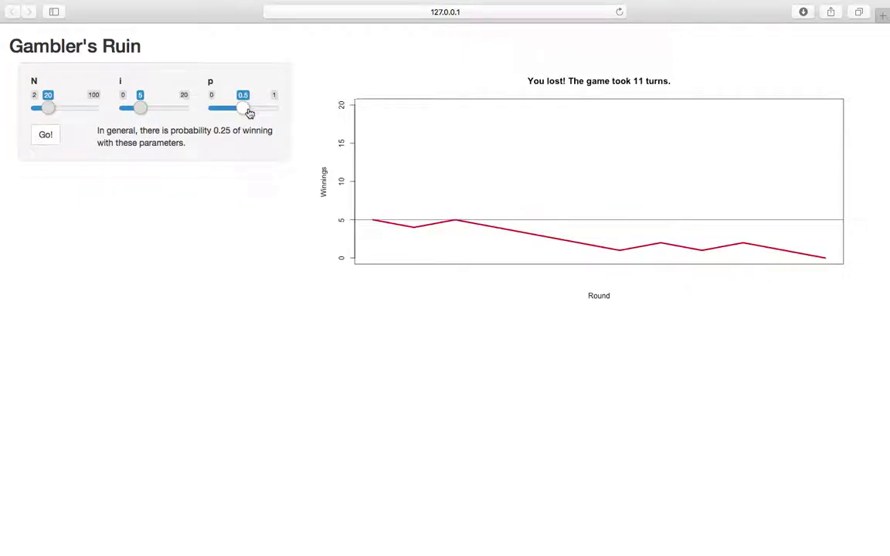
Lower p to 0.2, highlight the <.001 winning probability, and play four games.
left_click_drag(250, 114, 232, 111)
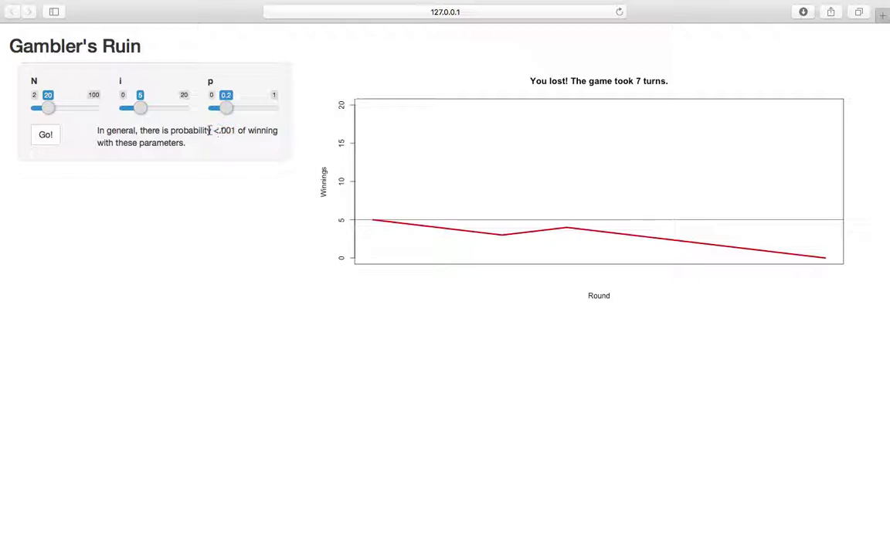
left_click_drag(209, 130, 238, 131)
left_click(51, 136)
left_click(51, 136)
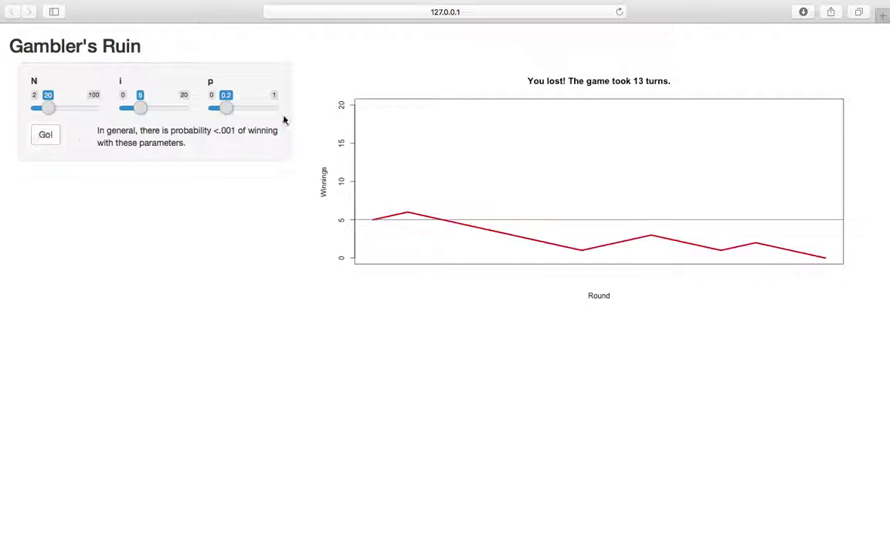
left_click(50, 139)
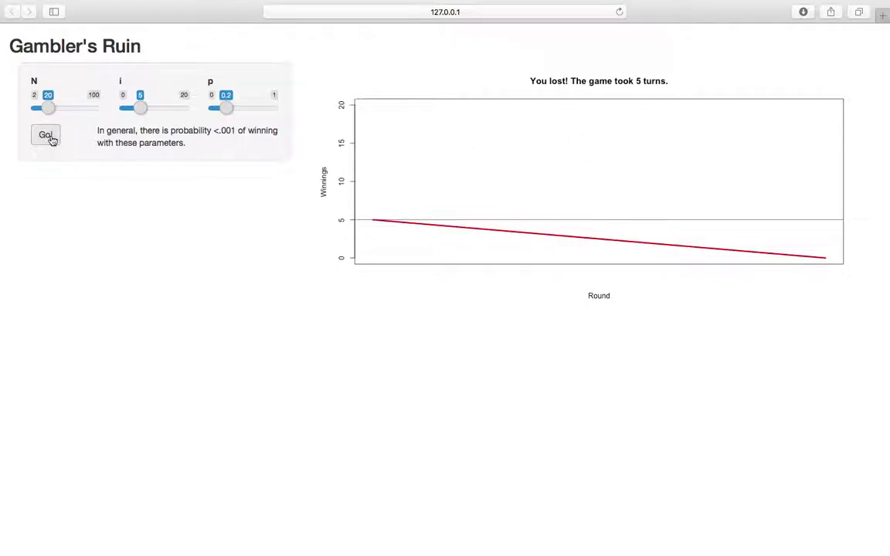
left_click(51, 140)
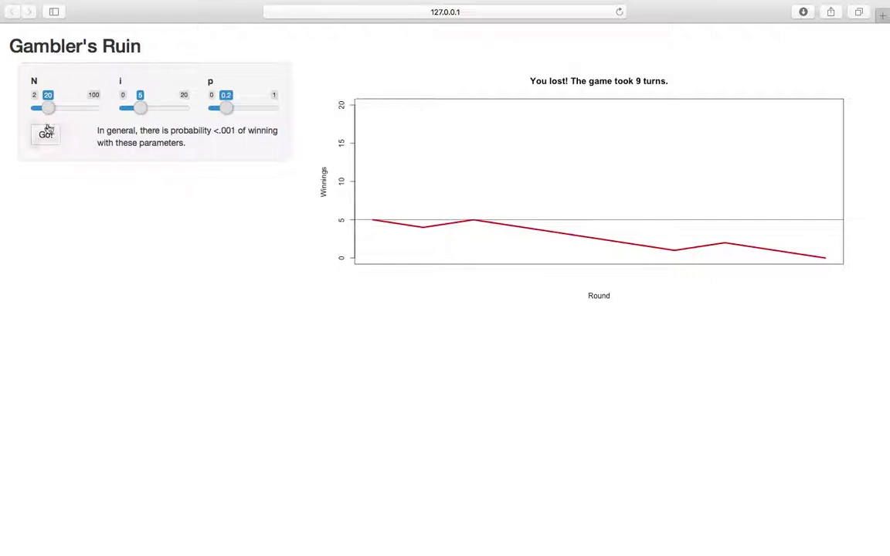
Raise N to 100 and i to 50, highlighting the <.001 winning probability.
left_click_drag(49, 113, 155, 107)
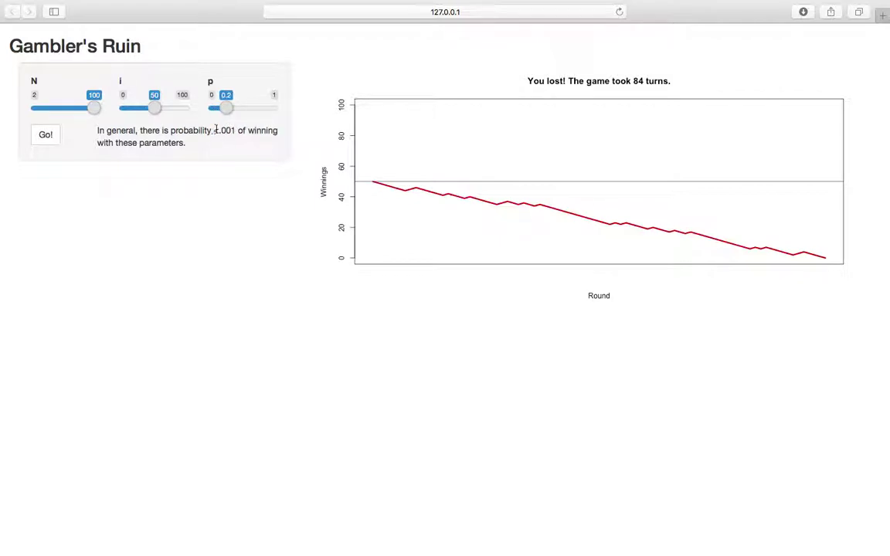
left_click_drag(214, 130, 100, 130)
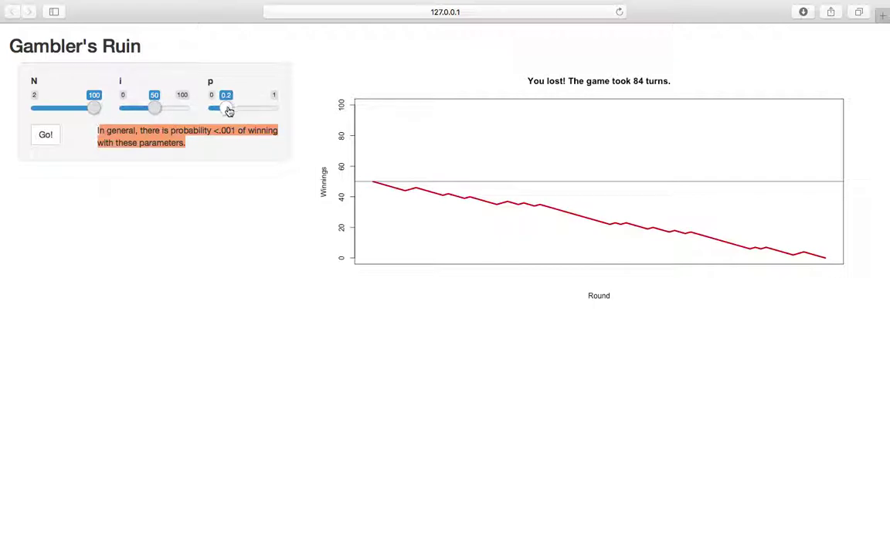
left_click_drag(219, 135, 225, 112)
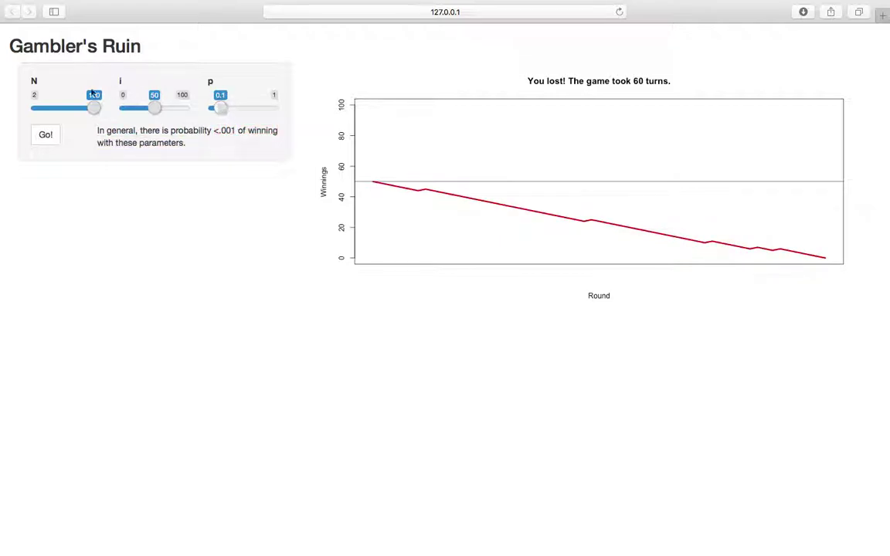
Lower the starting stake i to 0, highlight the probability sentence, then raise i to 1.
left_click_drag(155, 109, 125, 110)
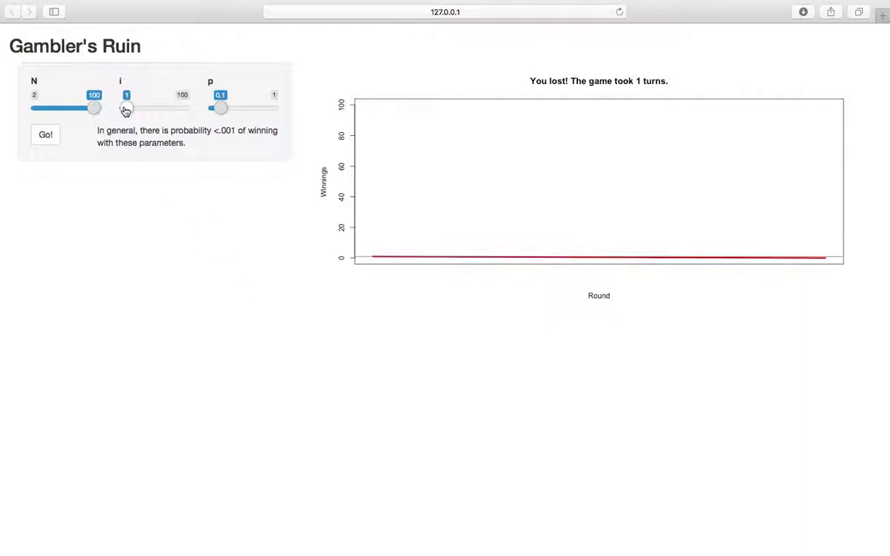
left_click_drag(123, 109, 113, 111)
left_click_drag(182, 144, 95, 130)
left_click(177, 144)
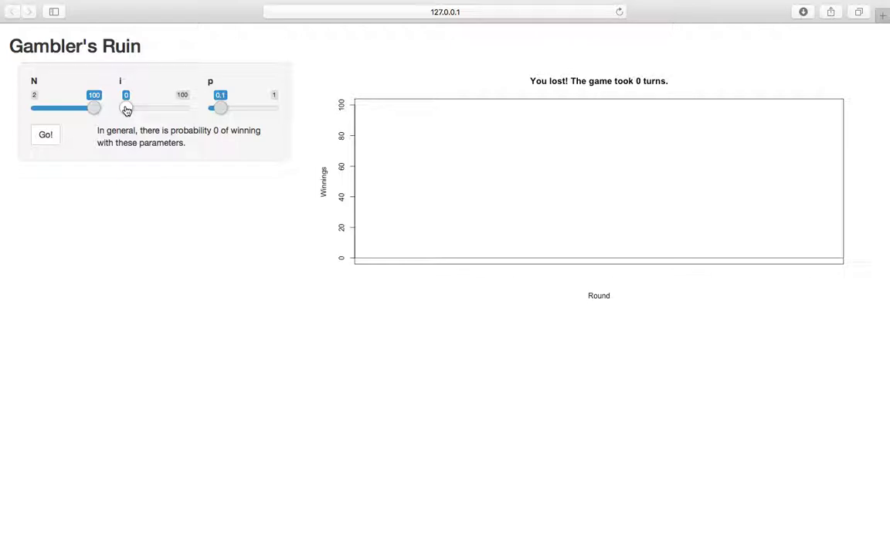
left_click_drag(126, 110, 125, 109)
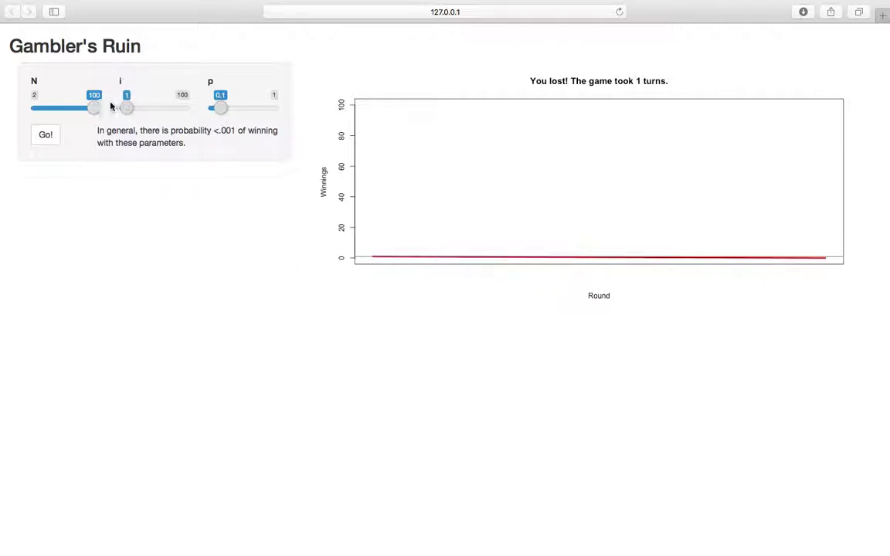
Set the win probability p to 0 and rerun the game.
left_click_drag(222, 110, 150, 109)
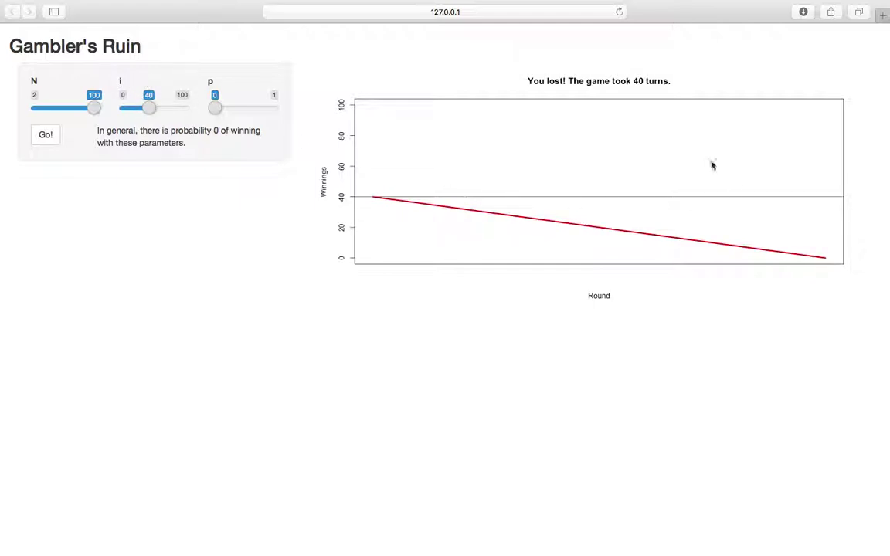
left_click(50, 139)
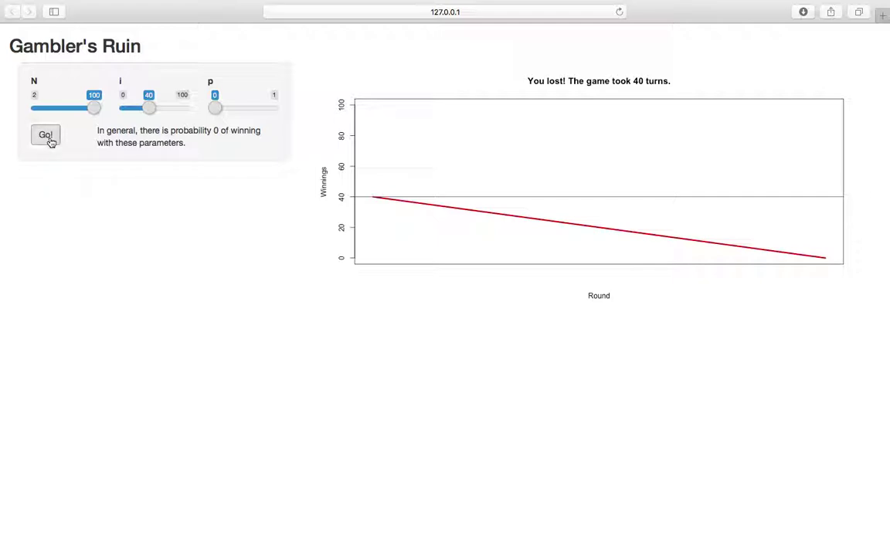
double_click(223, 131)
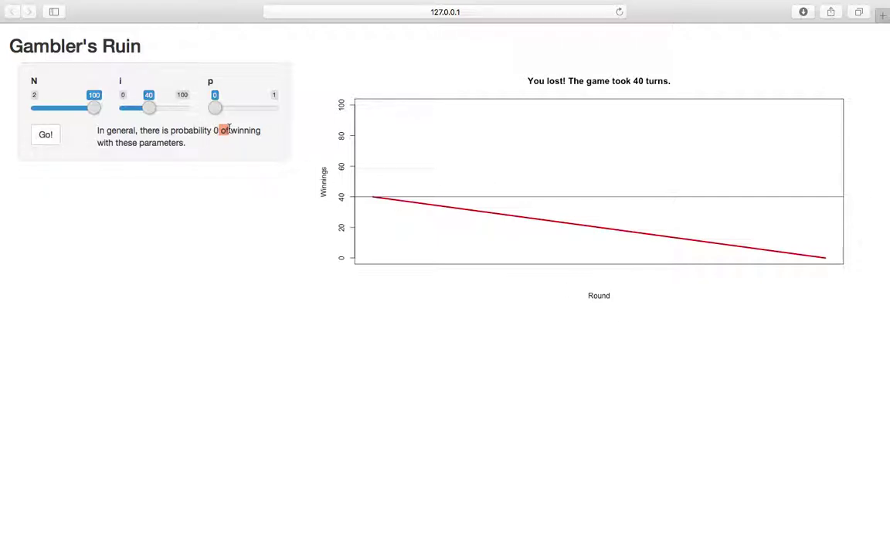
Raise i to 96, max out p, then move i to 100 and back to 54.
left_click_drag(150, 114, 272, 114)
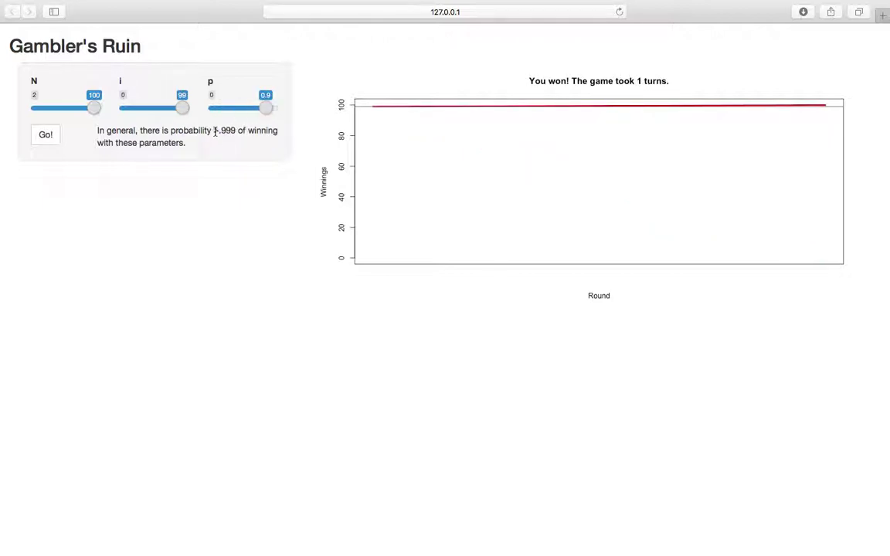
left_click_drag(215, 131, 240, 129)
mouse_move(266, 109)
left_mouse_down()
mouse_move(283, 108)
mouse_move(267, 109)
left_mouse_up()
left_click_drag(182, 106, 197, 109)
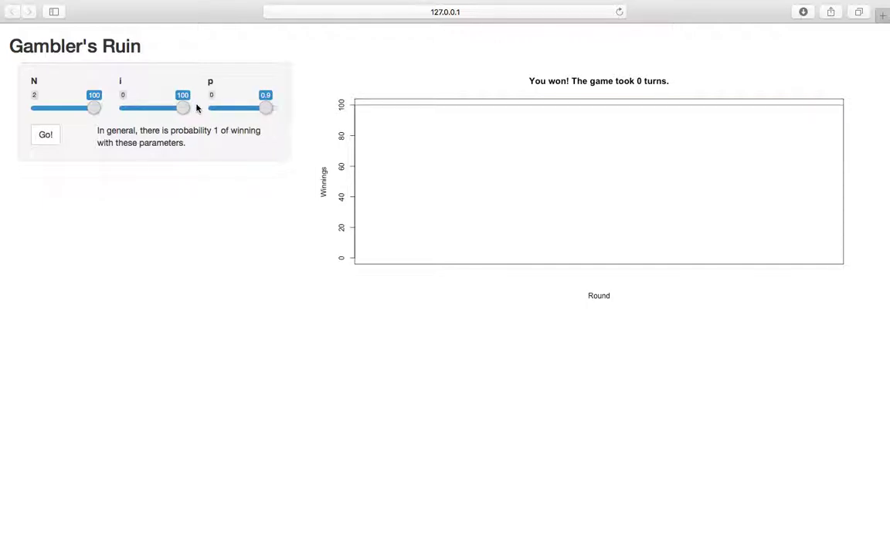
left_click_drag(185, 114, 155, 115)
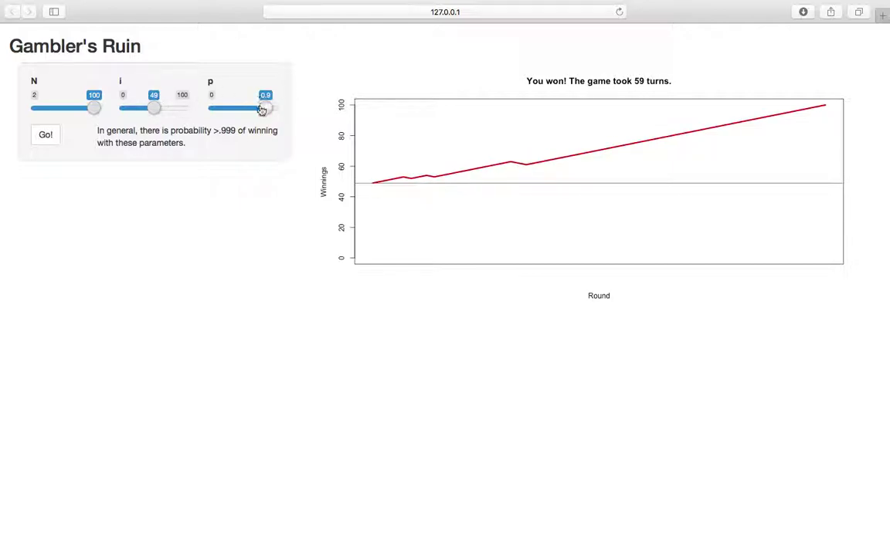
Set p to 0.5 and i to about 60, then play three games.
left_click_drag(266, 107, 242, 111)
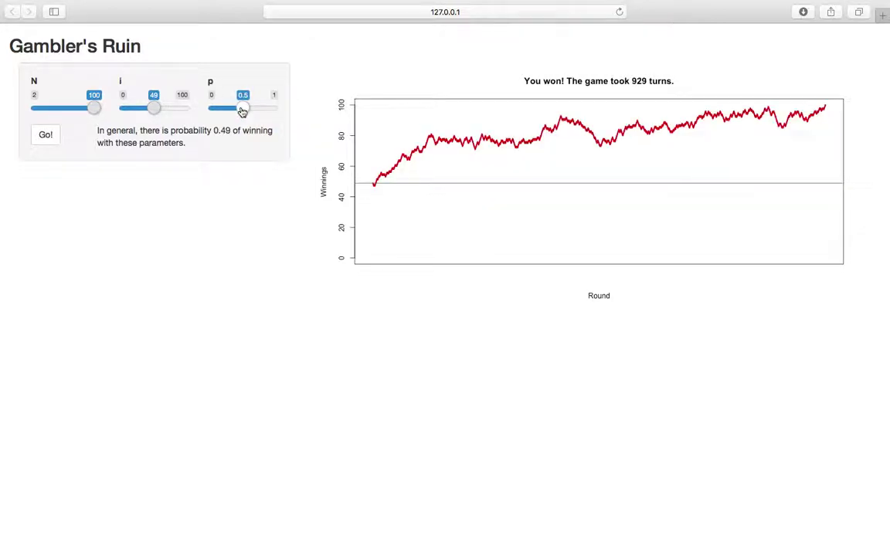
left_click(156, 113)
left_click_drag(157, 114, 164, 116)
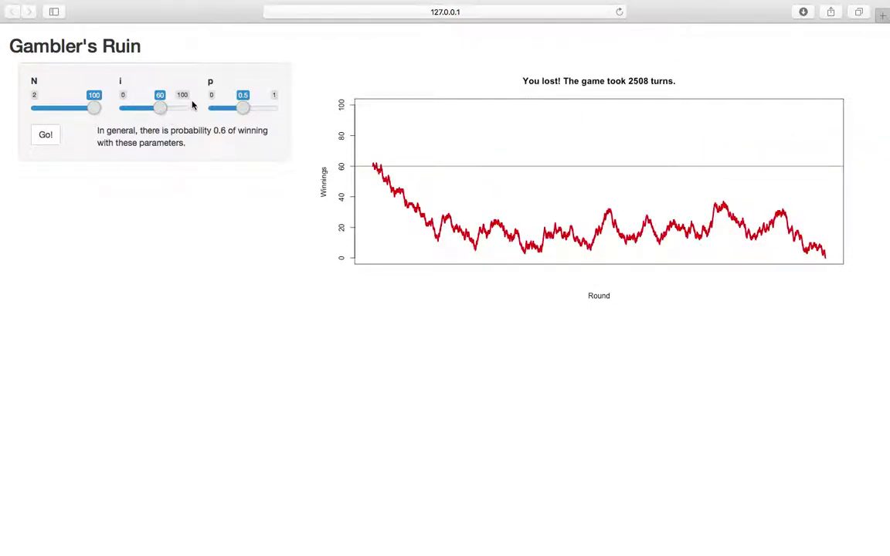
left_click(44, 137)
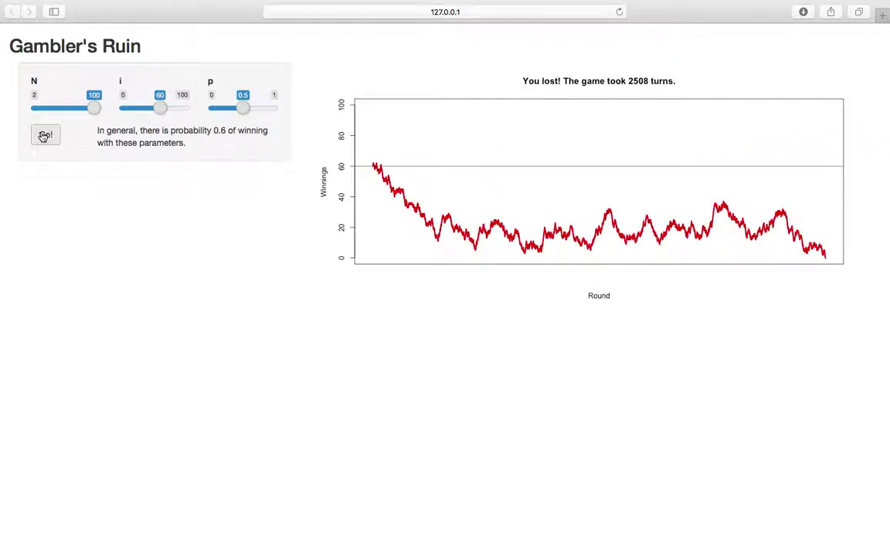
left_click(44, 136)
left_click(44, 136)
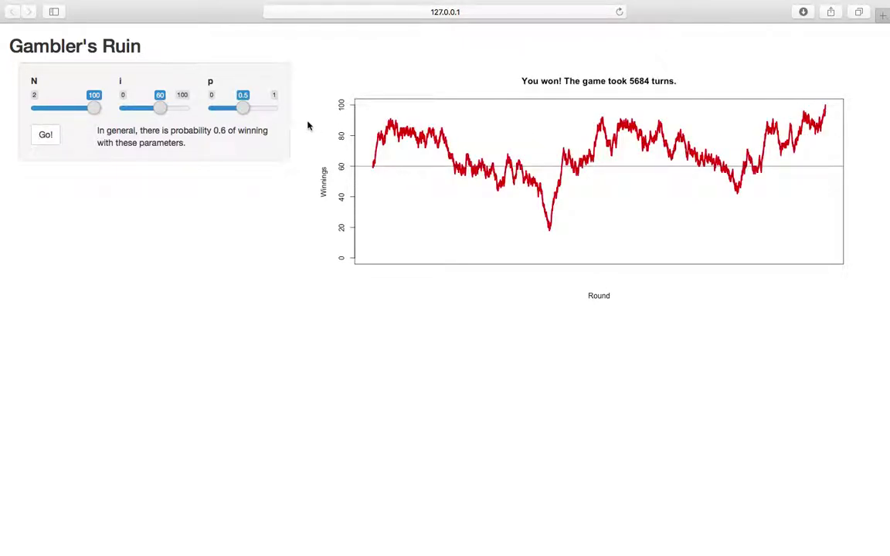
Lower p to 0.4 and highlight the <.001 winning-probability sentence.
left_click_drag(242, 108, 236, 108)
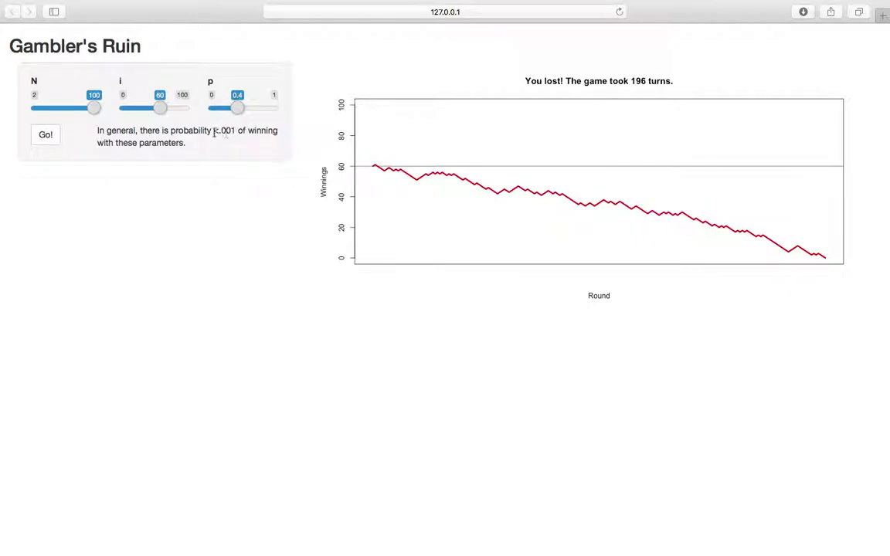
left_click_drag(215, 131, 254, 144)
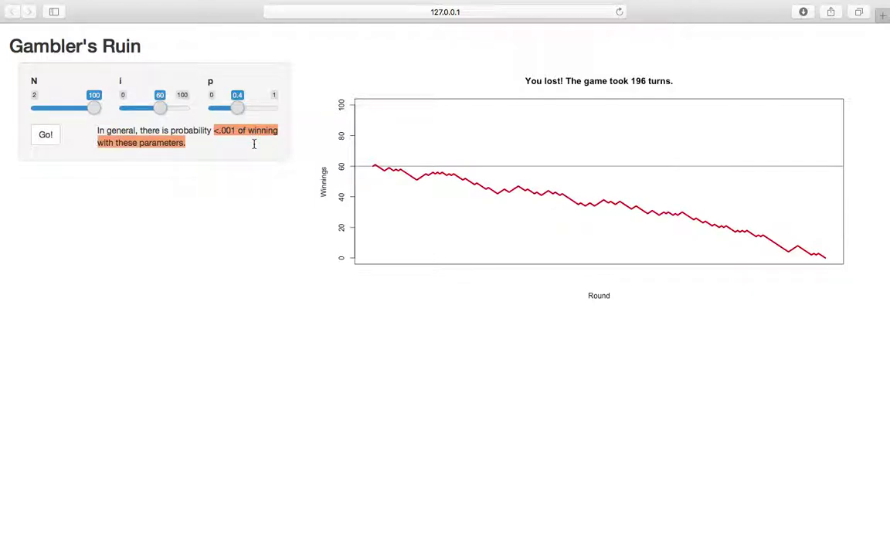
left_click(190, 146)
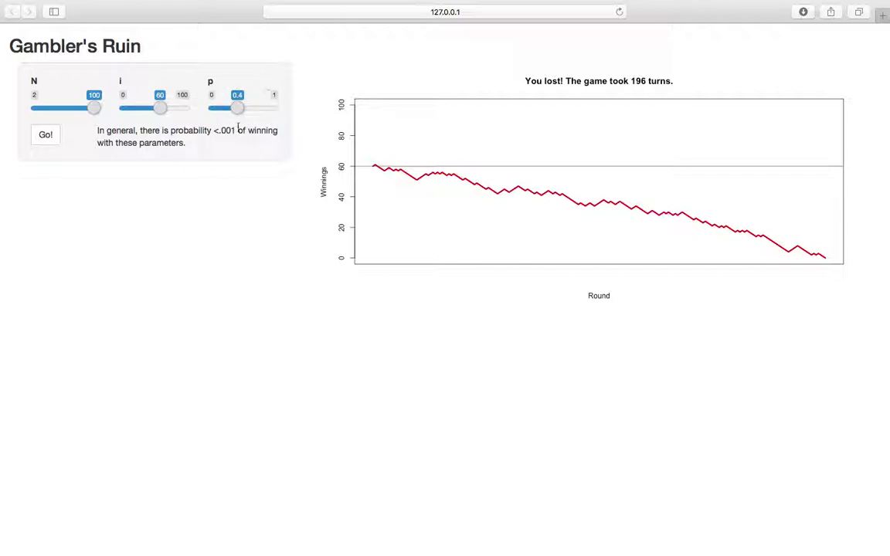
left_click_drag(99, 133, 226, 140)
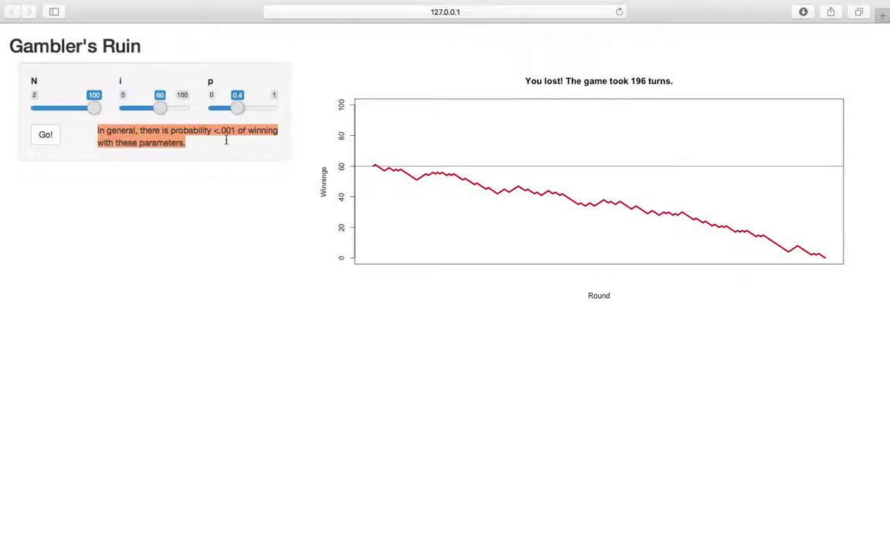
left_click(226, 144)
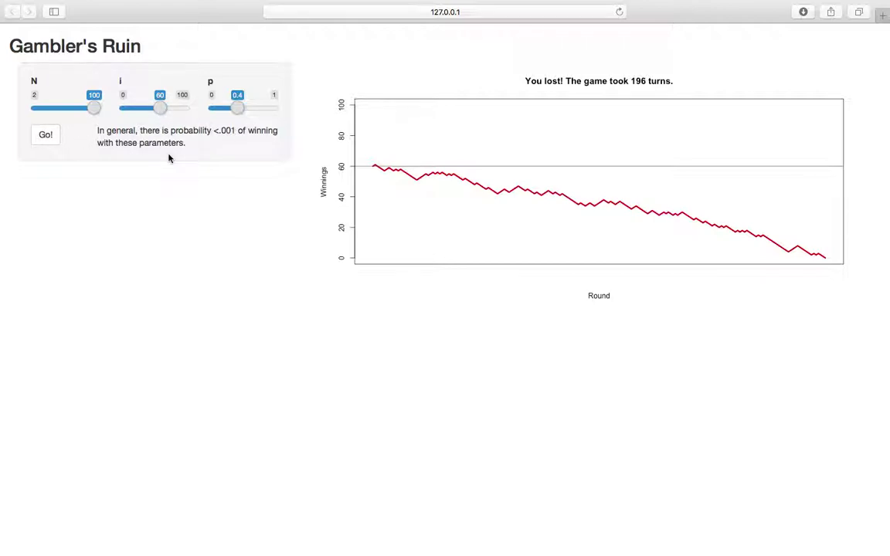
Raise the starting stake i to 75, then 97, and highlight the 0.296 winning probability.
left_click_drag(162, 114, 181, 111)
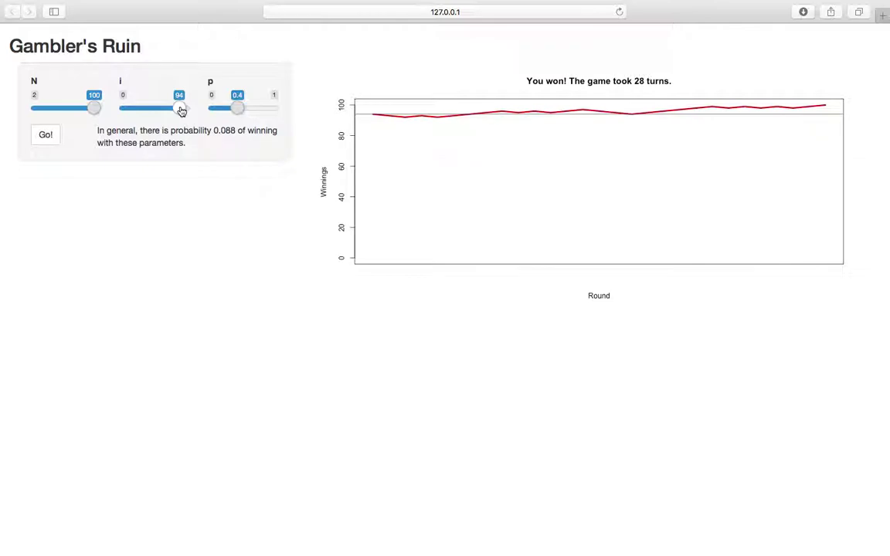
left_click_drag(182, 111, 184, 114)
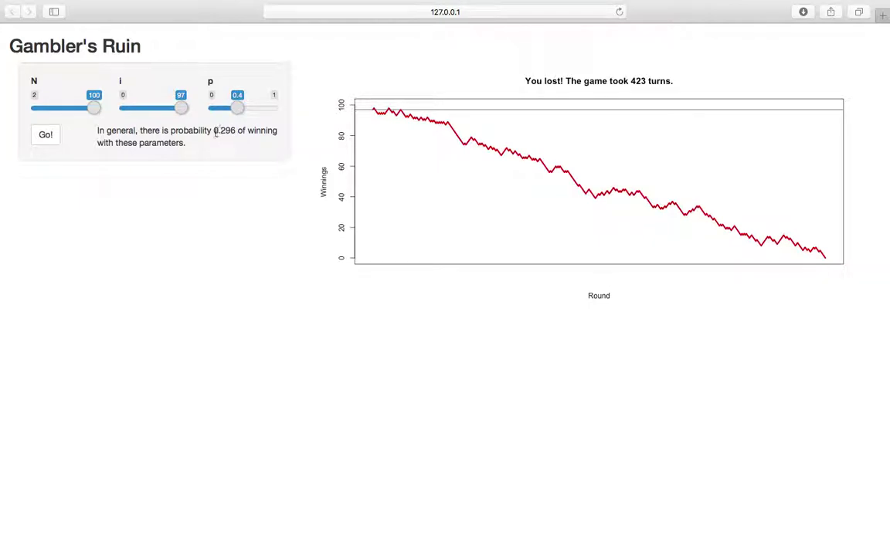
left_click_drag(215, 131, 233, 133)
Lower i to 10 and raise the win probability p to 0.8.
left_click_drag(183, 113, 133, 112)
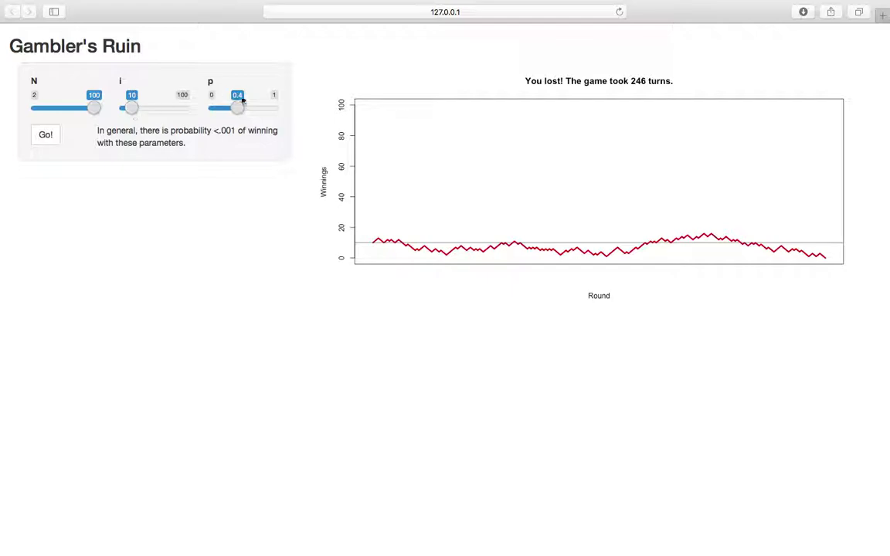
mouse_move(248, 109)
left_mouse_down()
mouse_move(237, 131)
mouse_move(258, 114)
left_mouse_up()
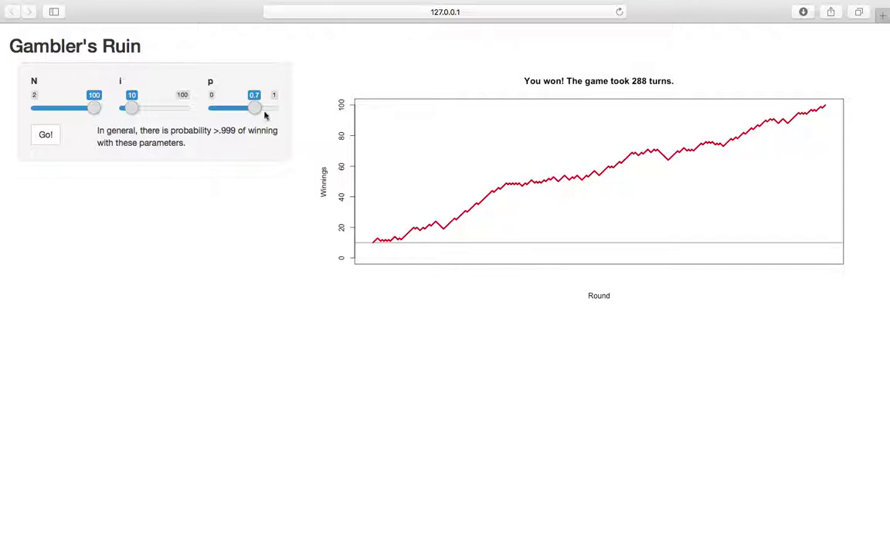
left_click_drag(253, 117, 262, 114)
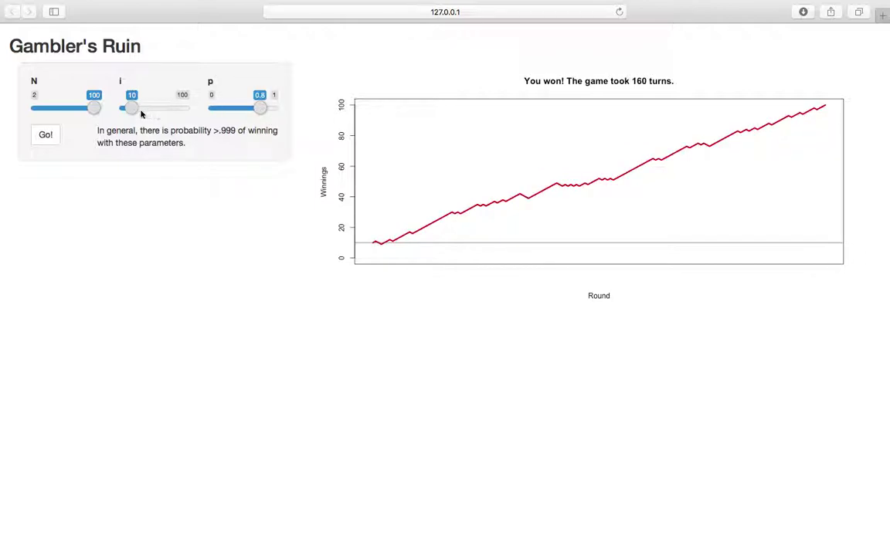
Raise the starting stake i to 40 and play three games.
left_click_drag(141, 114, 149, 113)
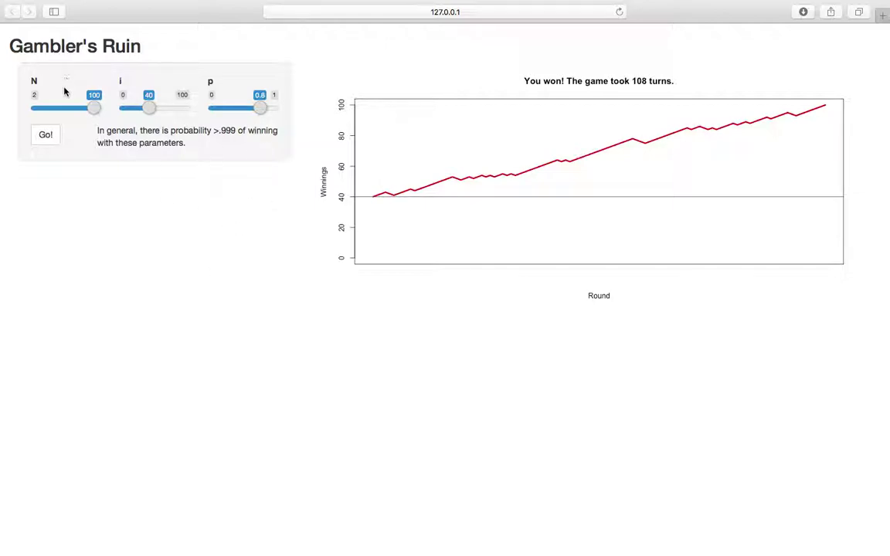
left_click(47, 133)
left_click(48, 132)
left_click(48, 133)
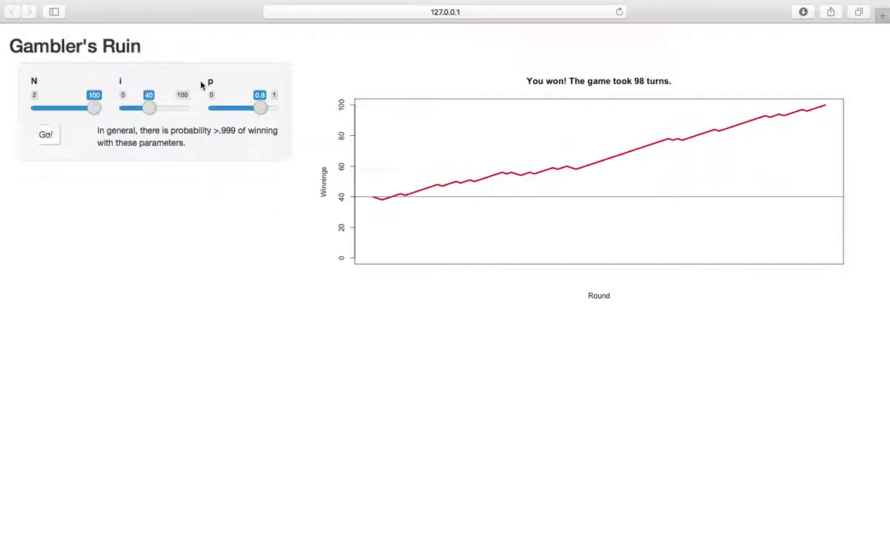
Set i to 50 and p to 0.5, then run a game lost after 3704 turns.
left_click_drag(154, 114, 156, 113)
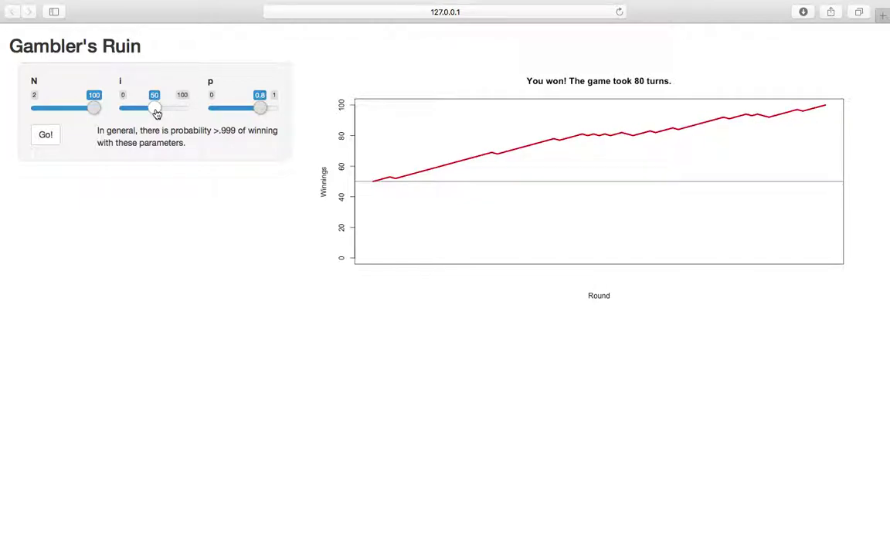
left_click_drag(263, 113, 246, 115)
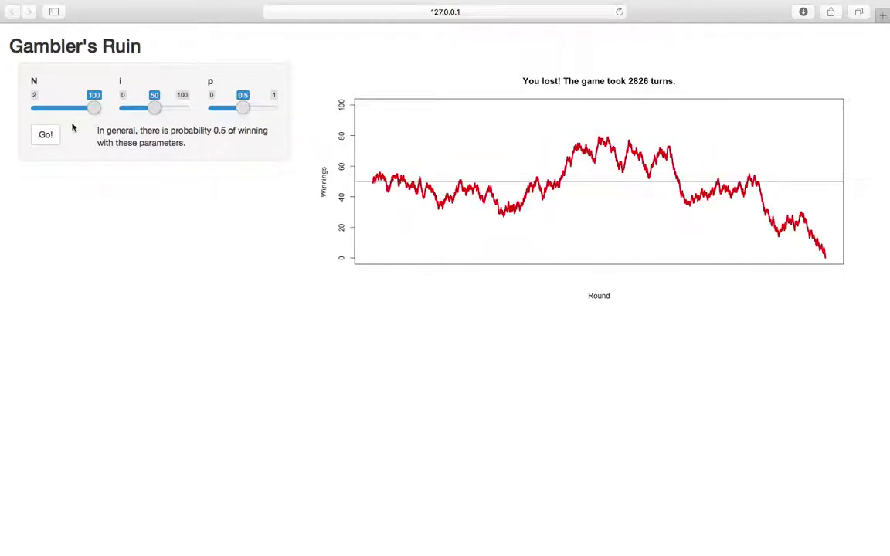
left_click(48, 134)
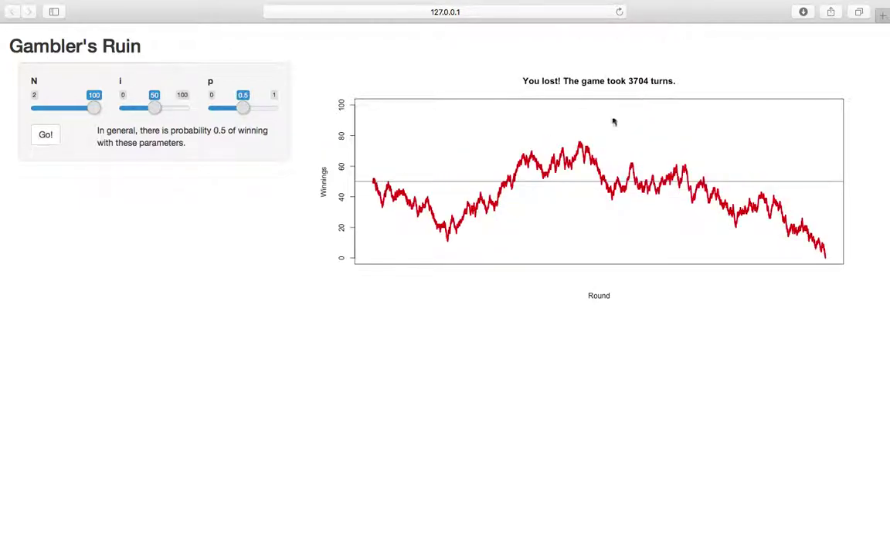